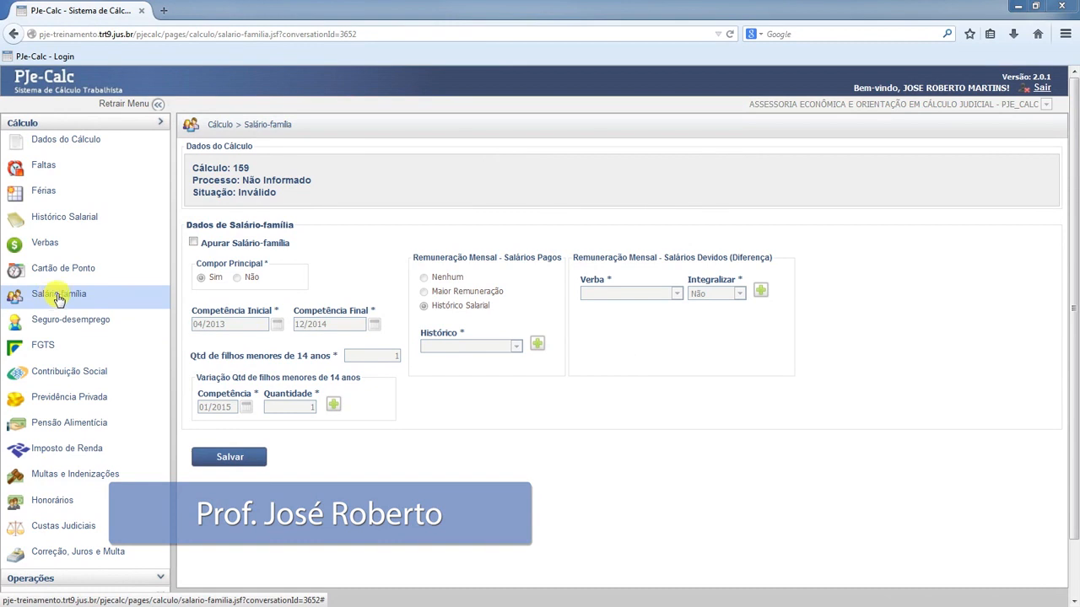
Enable Apurar Salário-família with Compor Principal set to Sim, and set the number of children under 14 to 1.
click(58, 300)
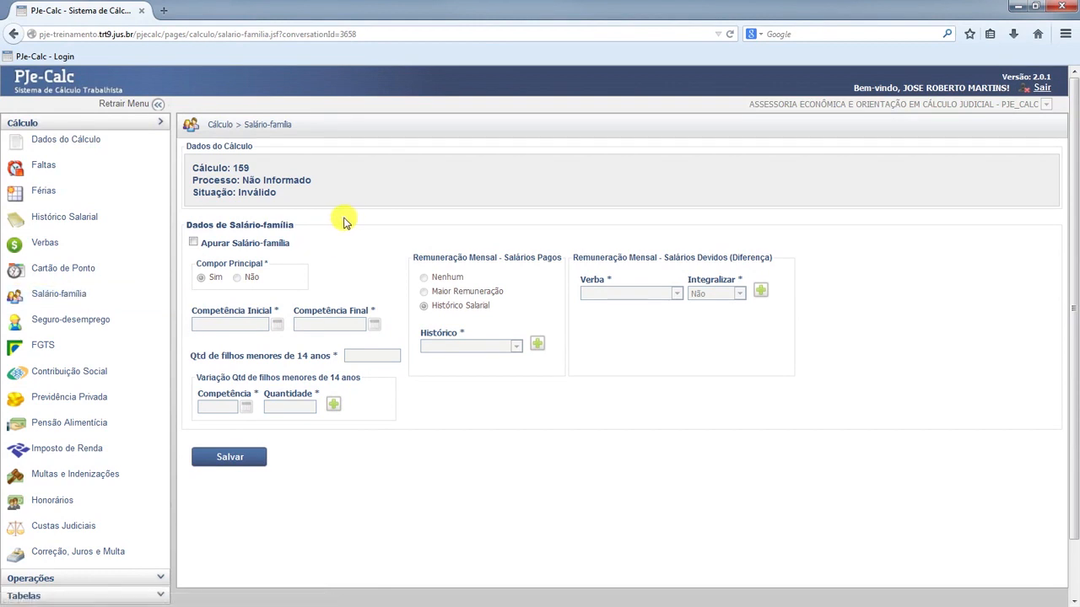
click(193, 244)
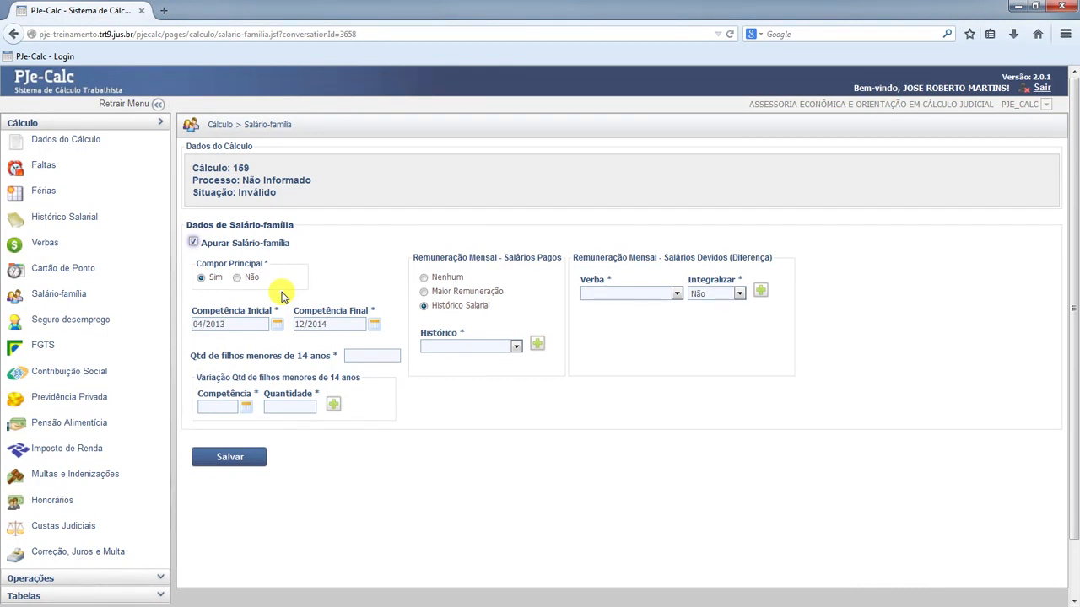
click(202, 279)
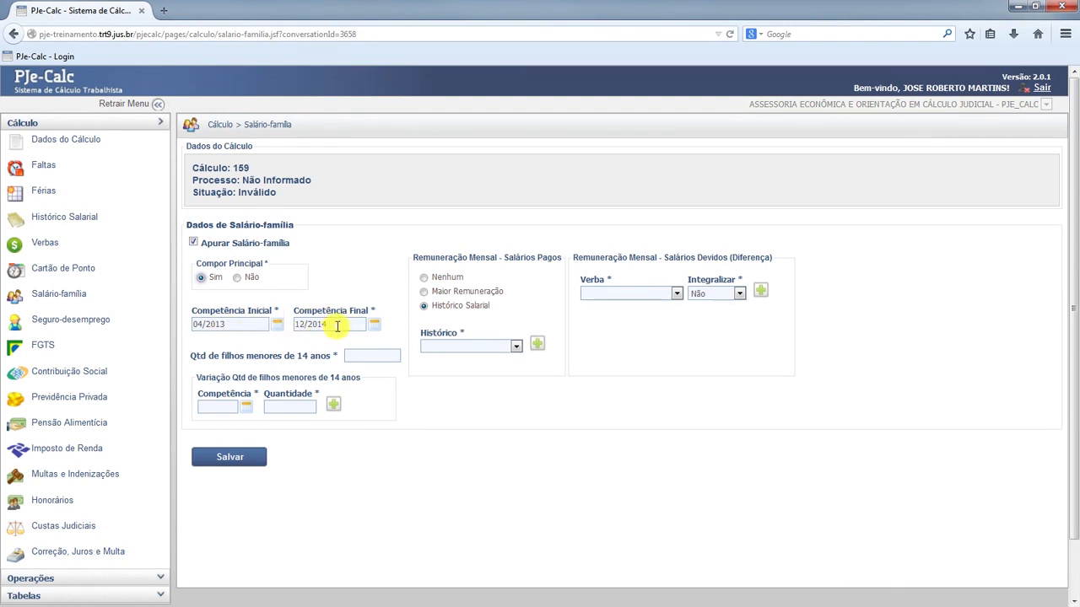
click(337, 327)
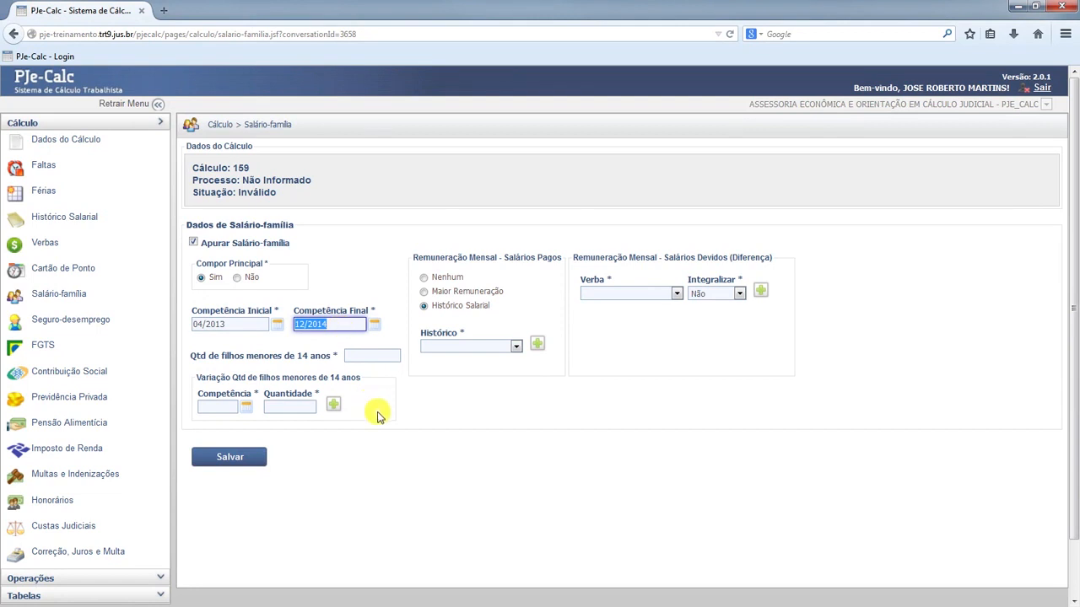
click(386, 356)
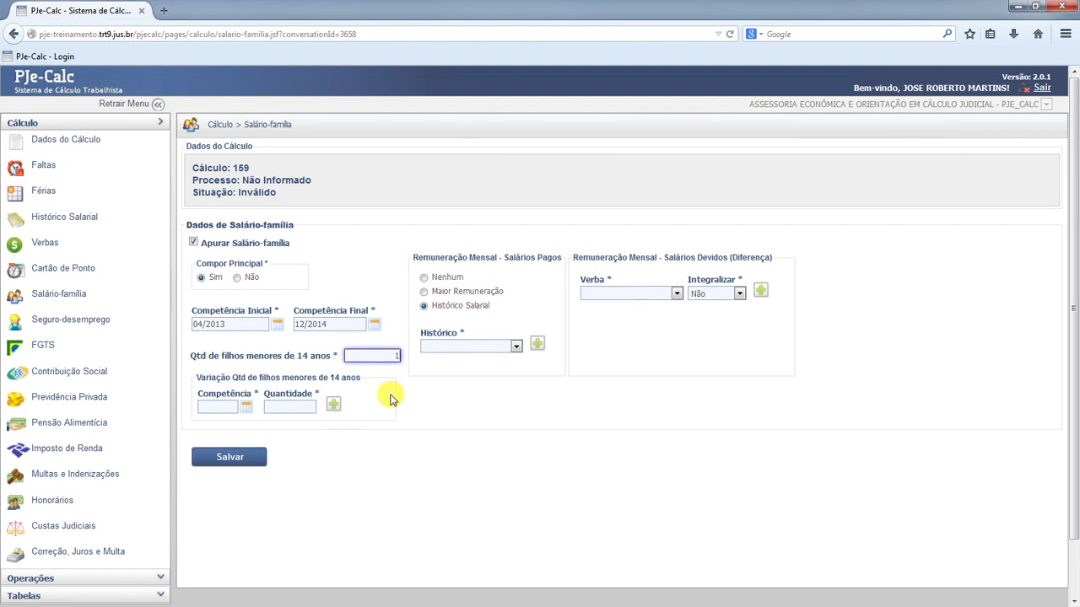
Add a variation in the number of children under 14 with Competência 01/2014 and Quantidade 1.
click(220, 408)
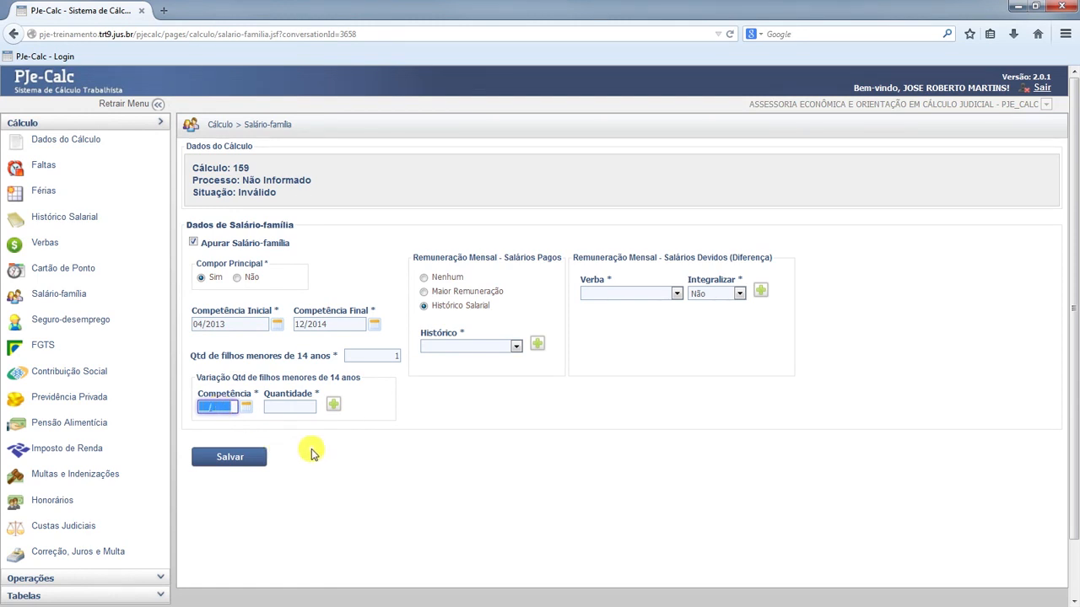
text(01/2014)
click(308, 406)
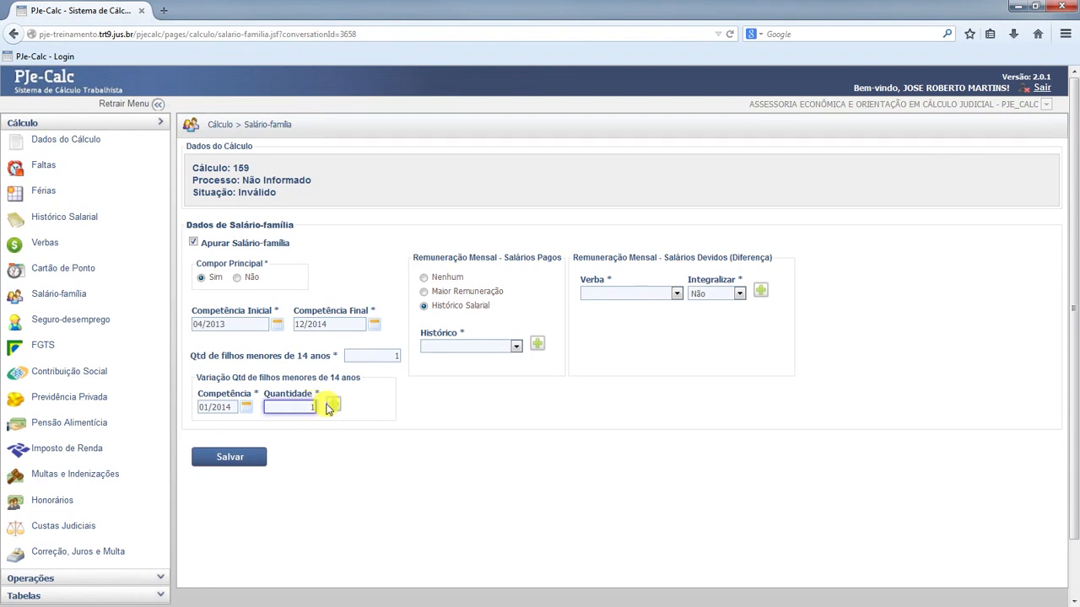
text(1)
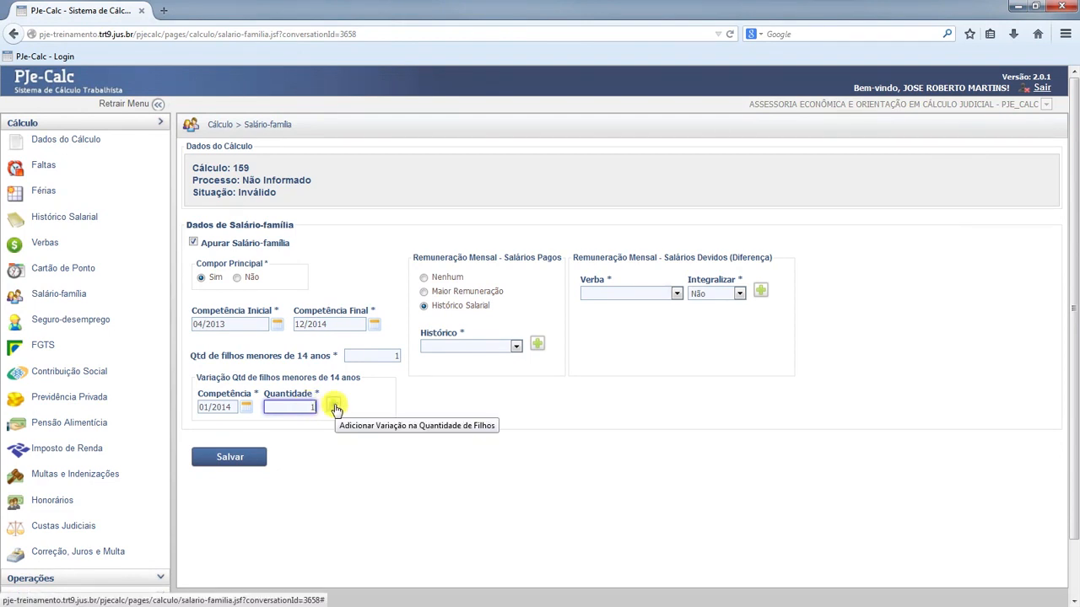
click(335, 408)
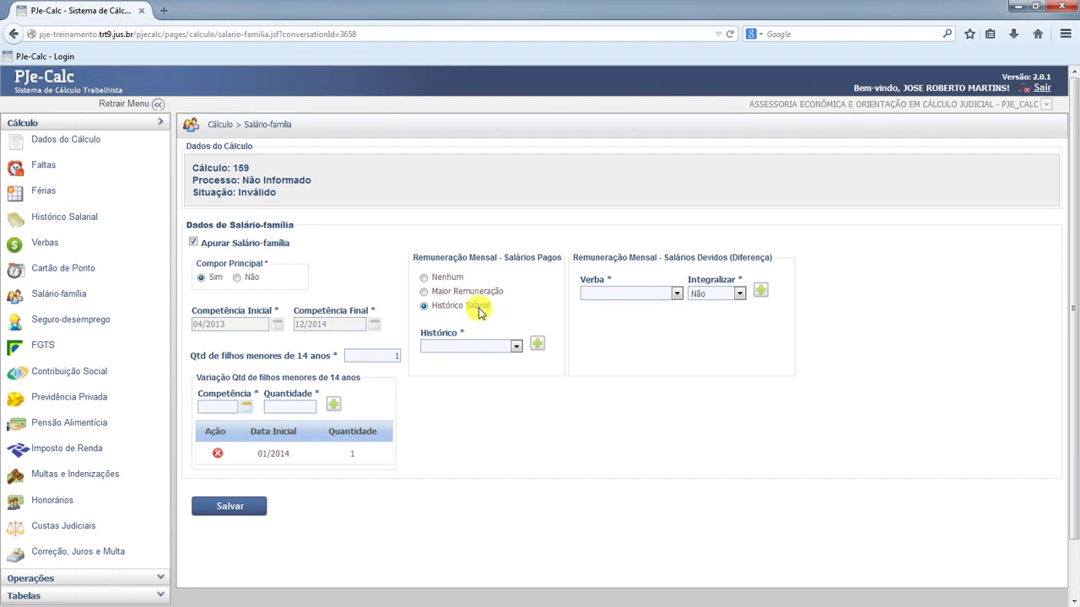
Add the salary histories SALÁRIO BASE and GRATIFICAÇÃO DE FUNÇÃO to the family allowance's Salários Pagos.
click(515, 345)
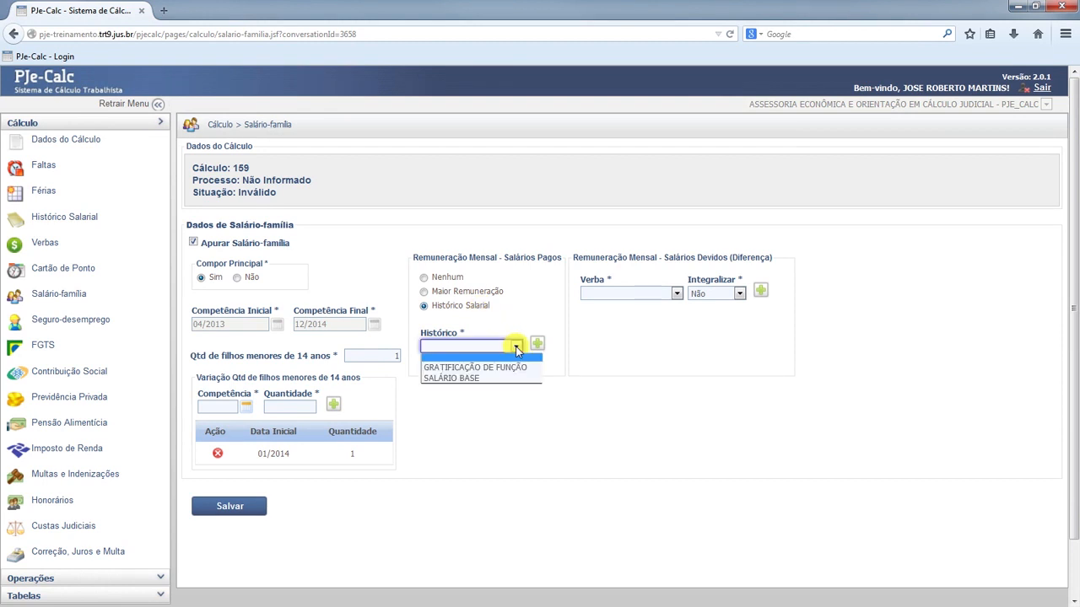
click(478, 379)
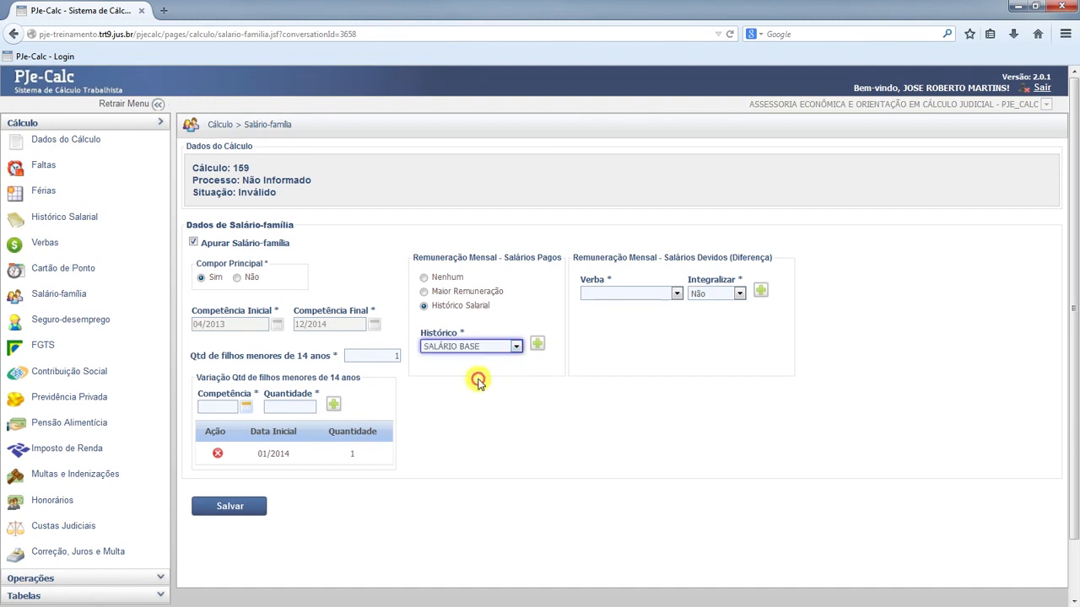
click(538, 347)
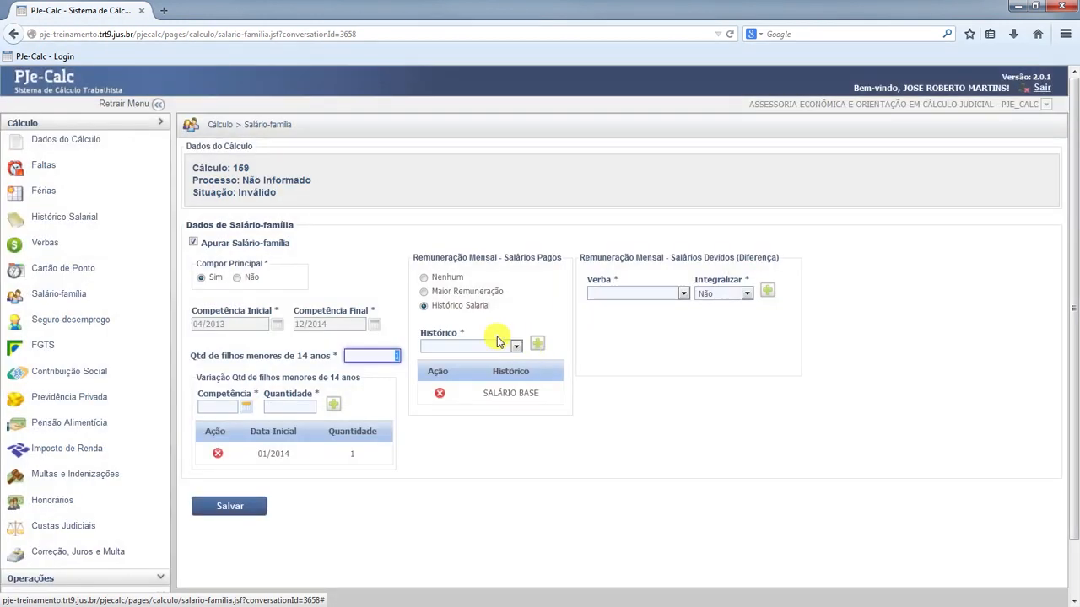
click(516, 347)
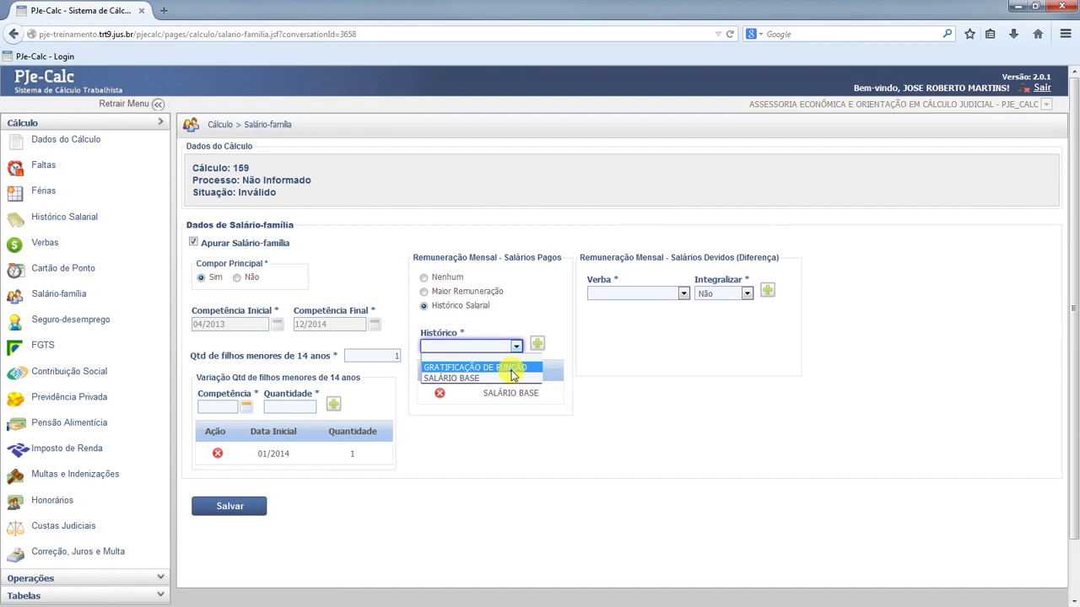
click(512, 368)
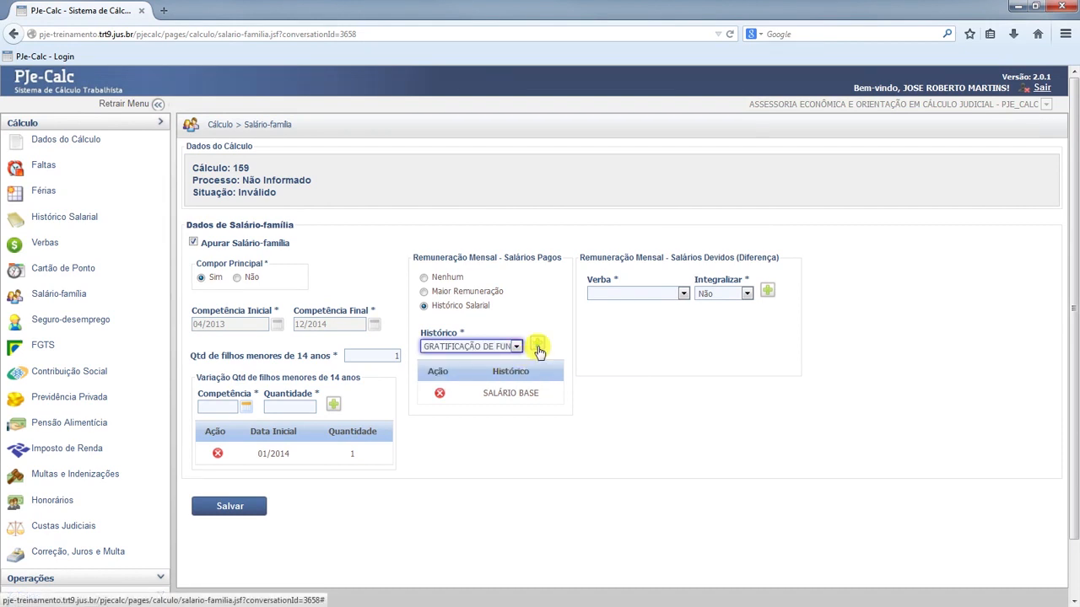
click(537, 347)
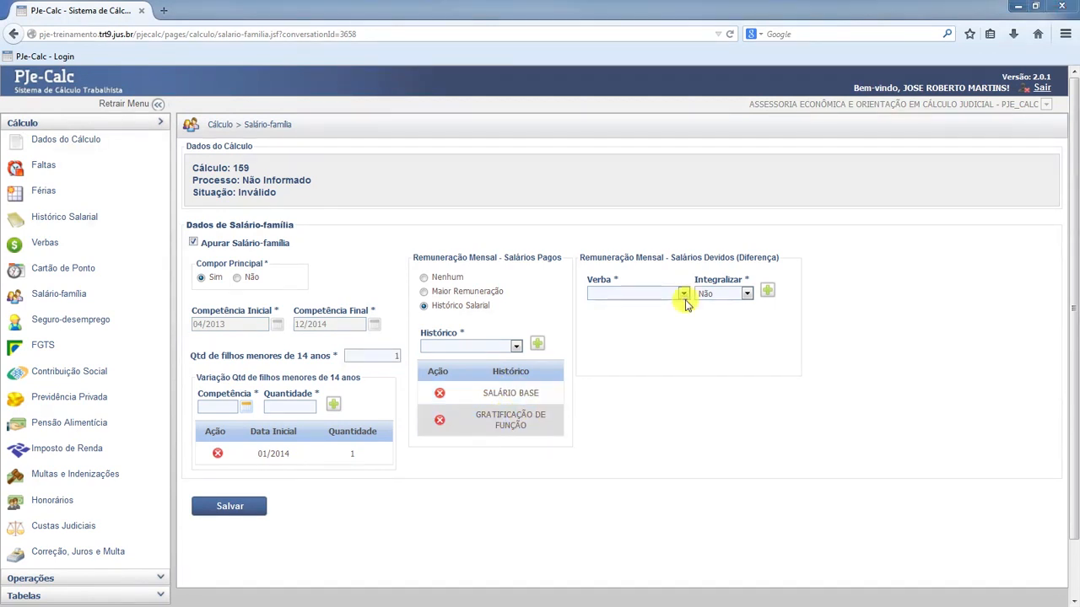
Check the Verba options under Salários Devidos without choosing one, and save the Salário-família data.
click(683, 295)
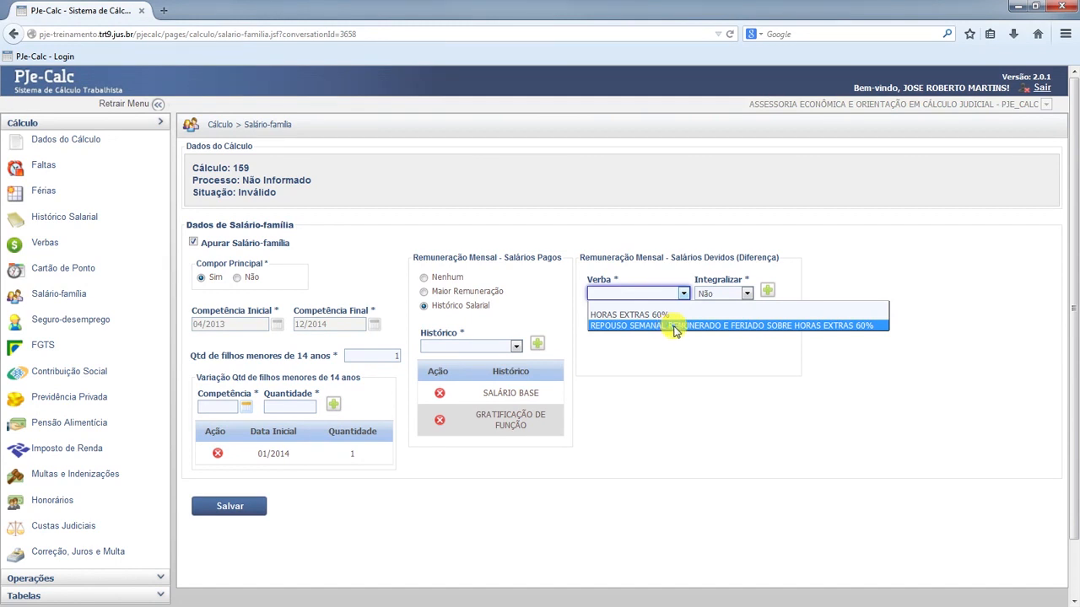
click(683, 294)
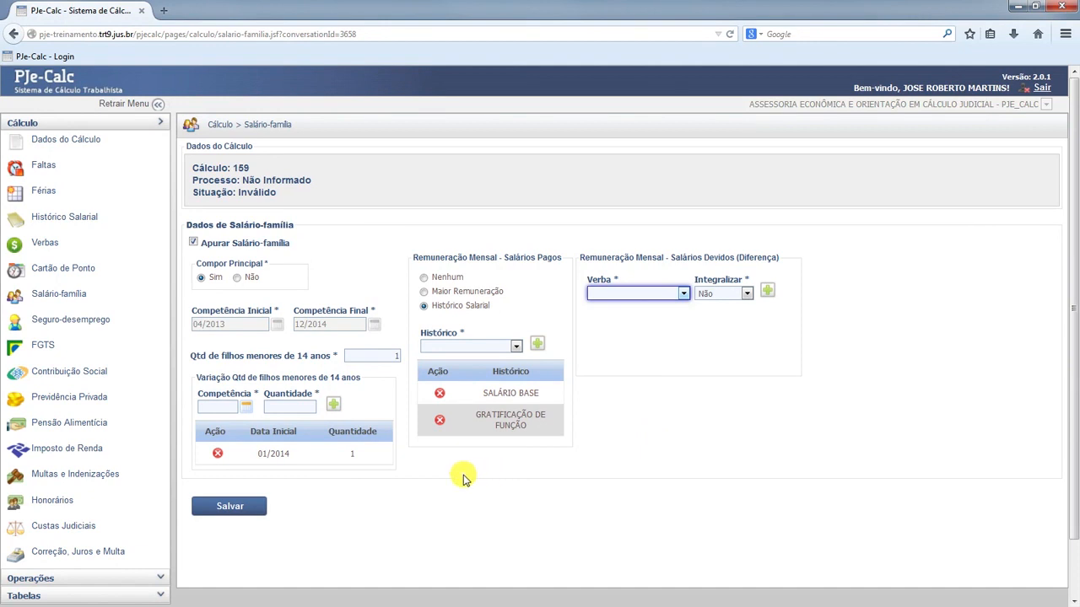
click(228, 506)
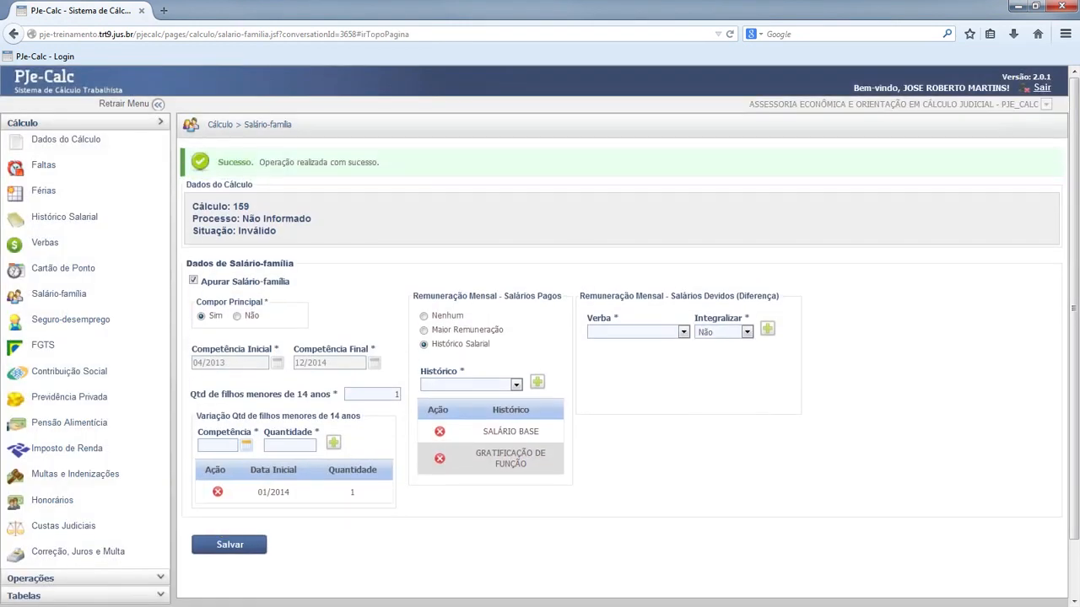
Open the Seguro-desemprego page and enable Apurar Seguro-desemprego.
click(107, 321)
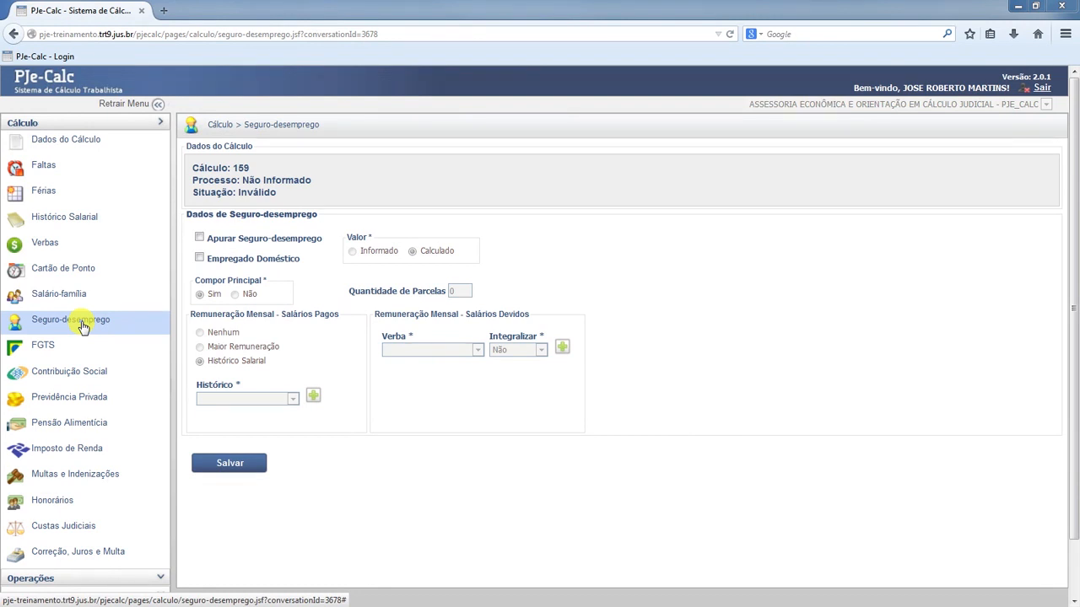
click(82, 328)
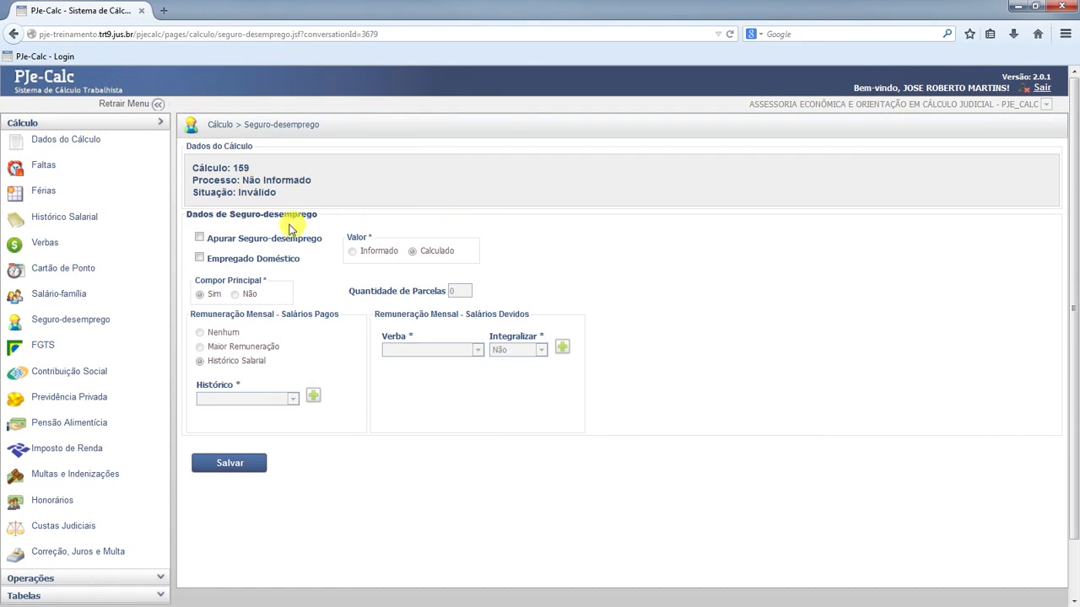
click(199, 239)
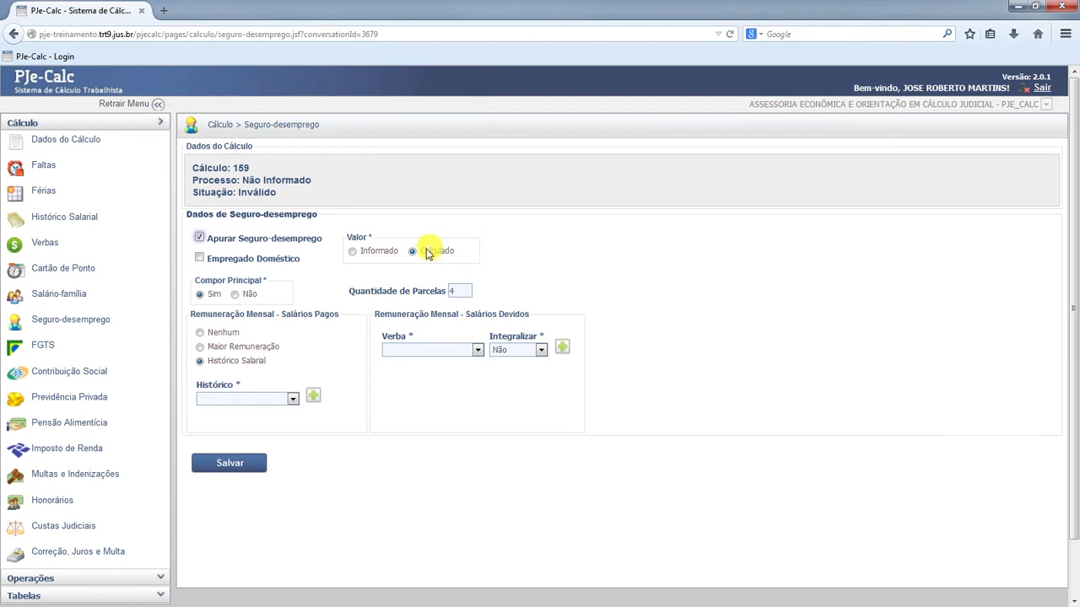
Try the Informado value option and Compor Principal Não, restoring Calculado and Sim after each.
click(350, 252)
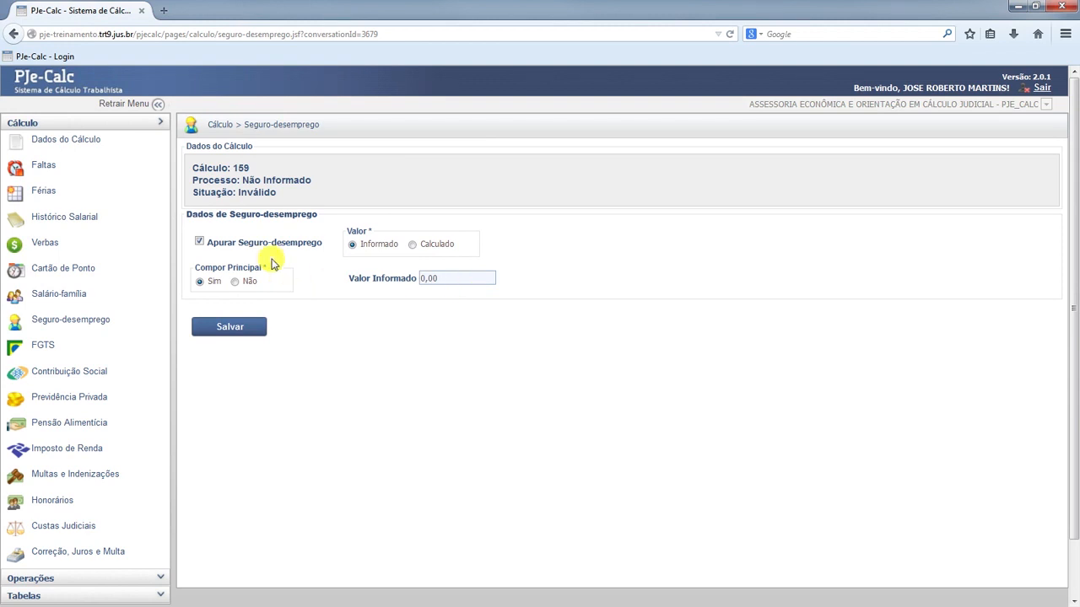
click(413, 246)
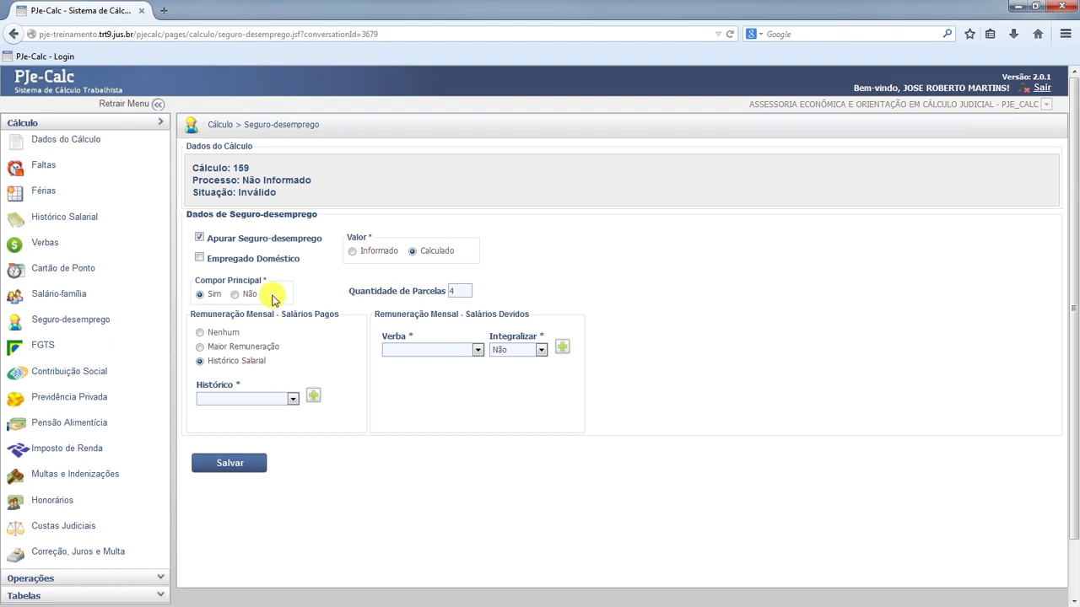
click(234, 295)
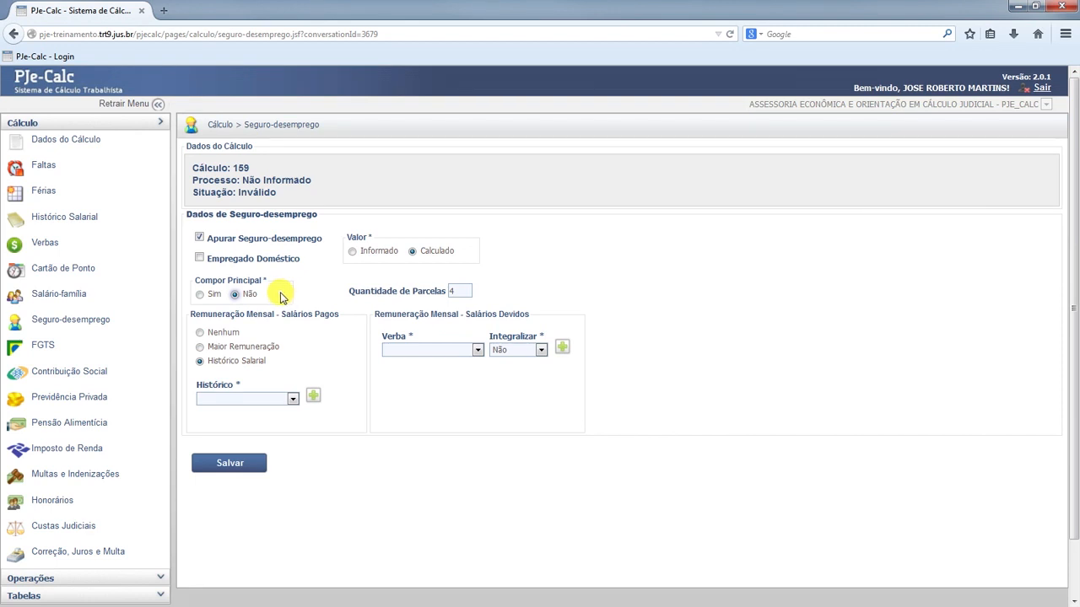
click(200, 294)
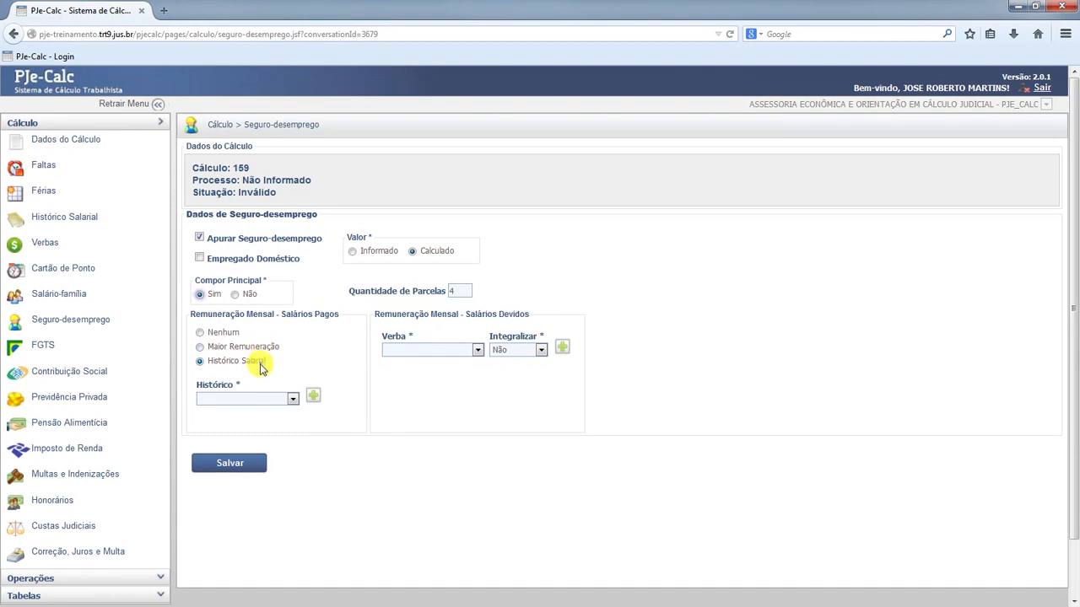
Add the salary histories SALÁRIO BASE and GRATIFICAÇÃO DE FUNÇÃO to the unemployment insurance's Salários Pagos.
click(293, 400)
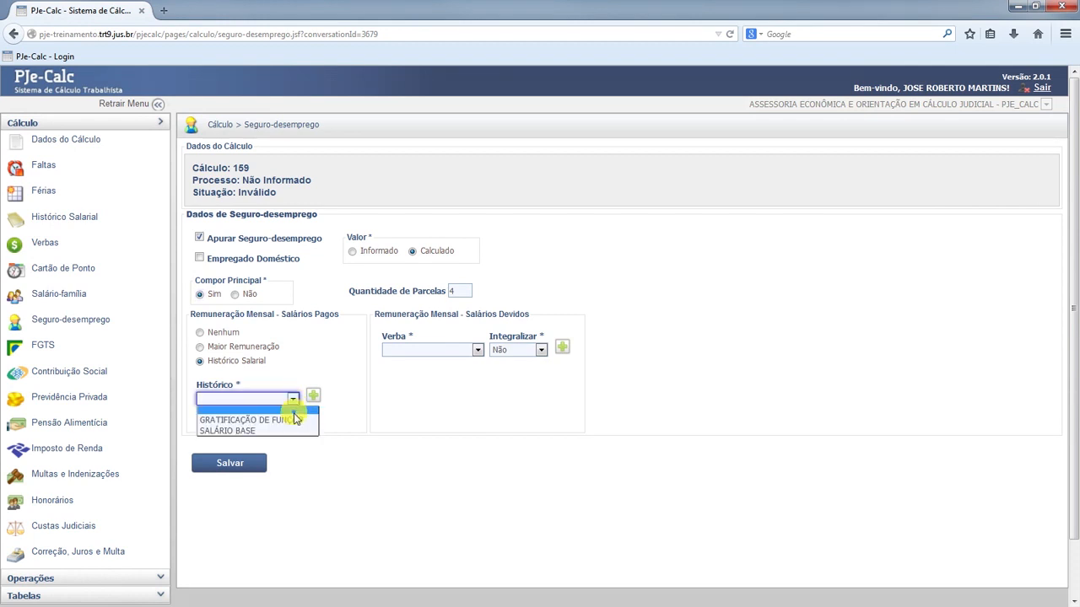
click(293, 431)
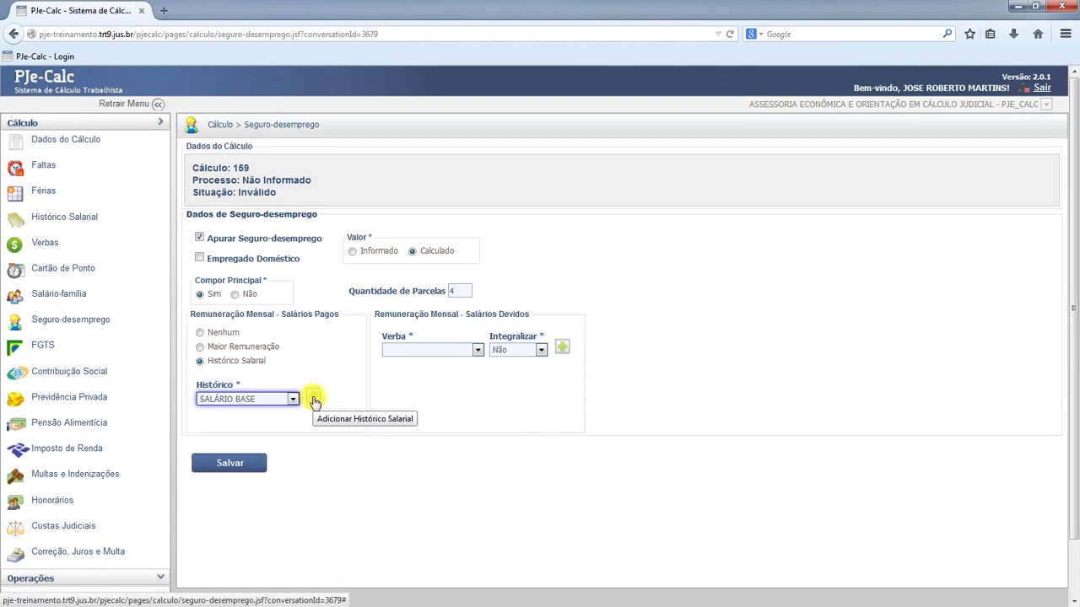
click(313, 398)
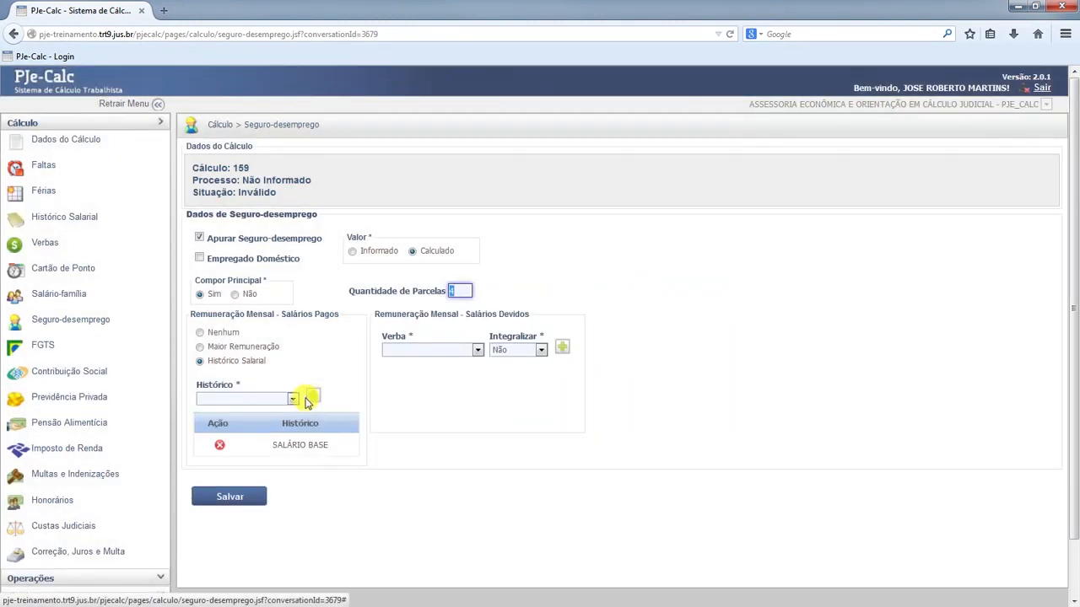
click(294, 399)
click(283, 421)
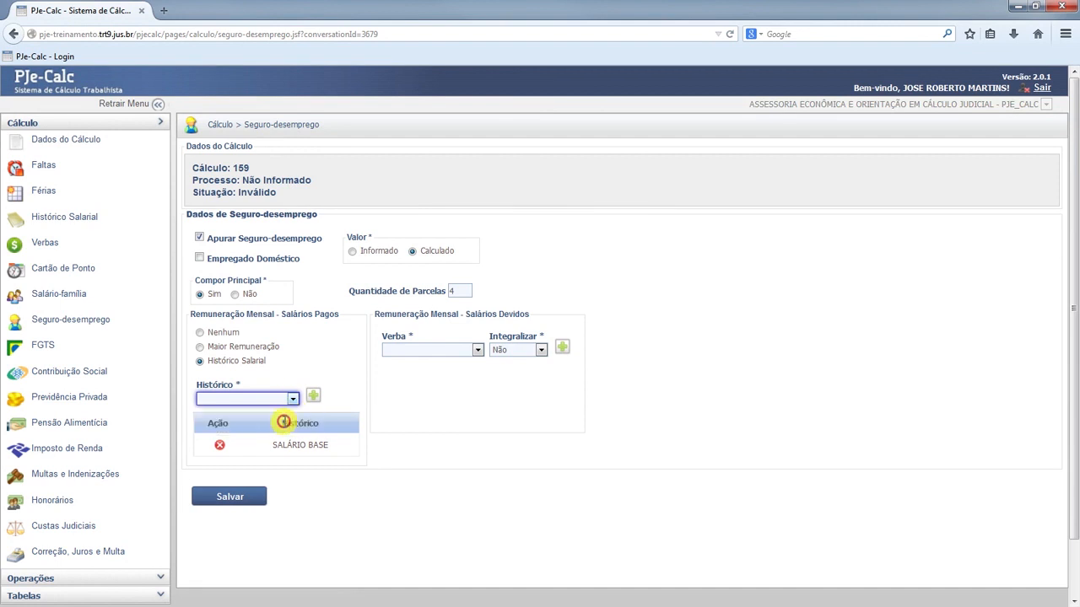
click(313, 397)
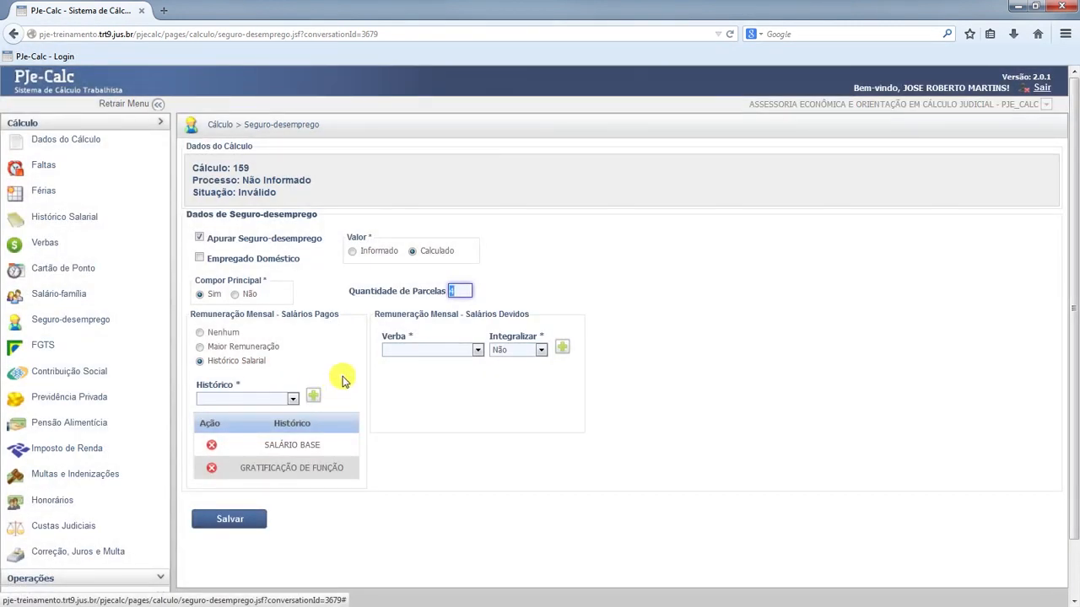
Add the verba HORAS EXTRAS 60% with Integralizar Não to Salários Devidos and save the Seguro-desemprego data.
click(476, 349)
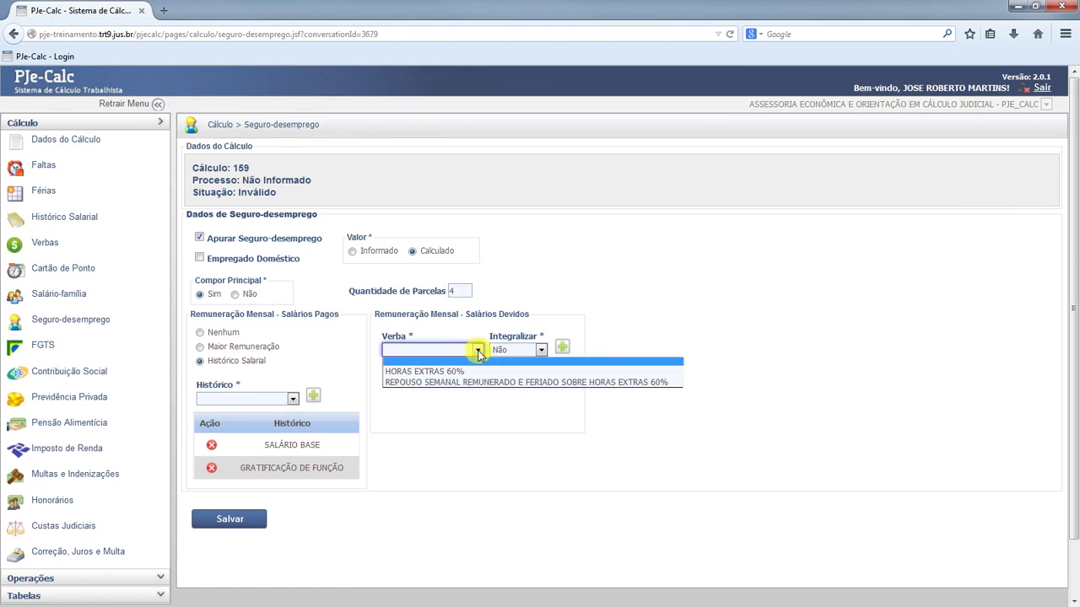
click(464, 372)
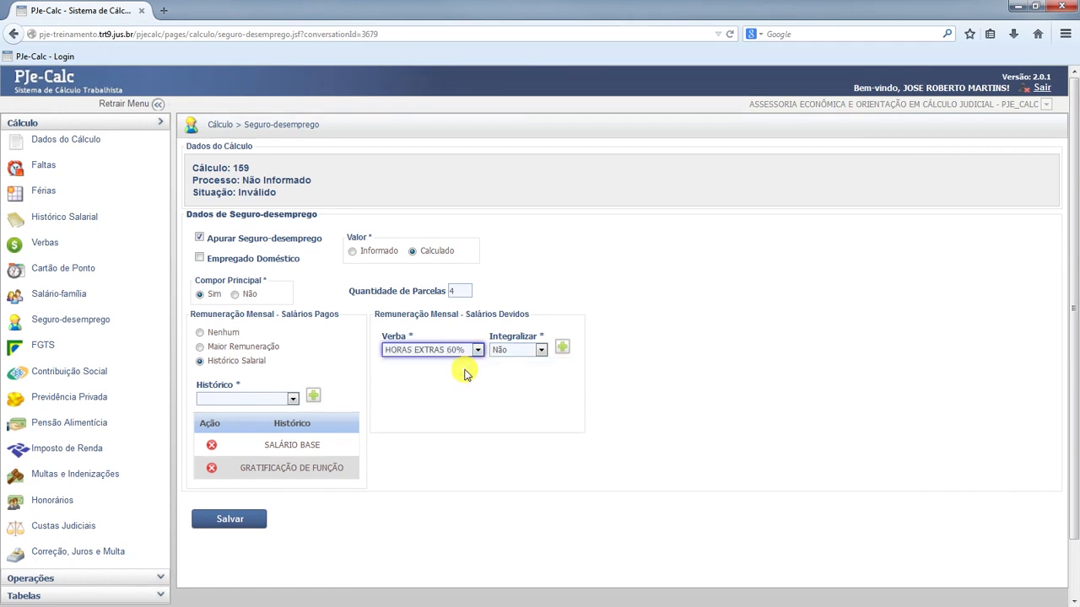
click(563, 350)
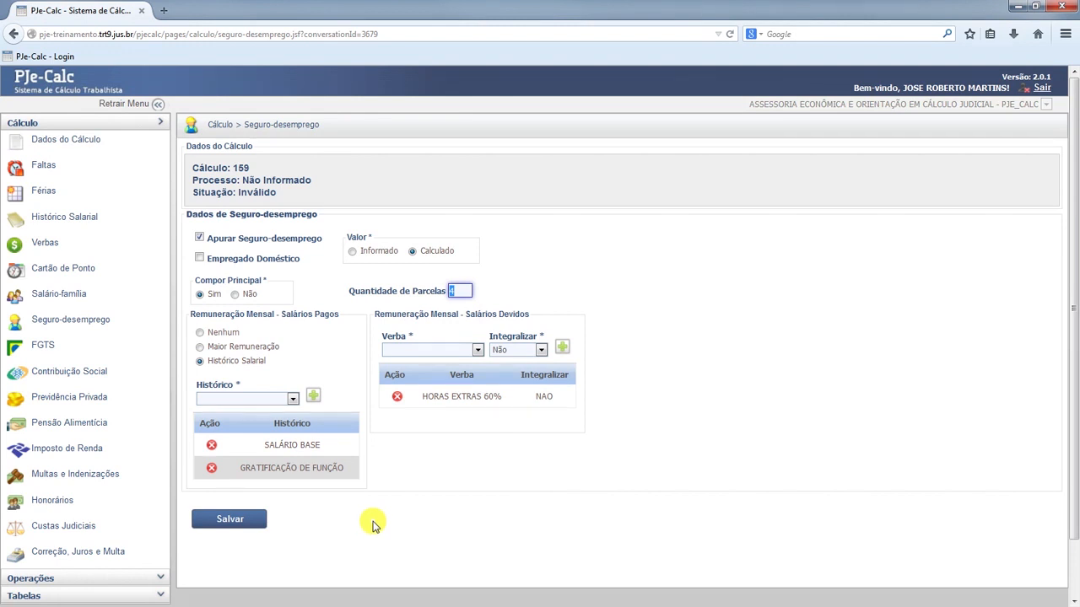
click(233, 522)
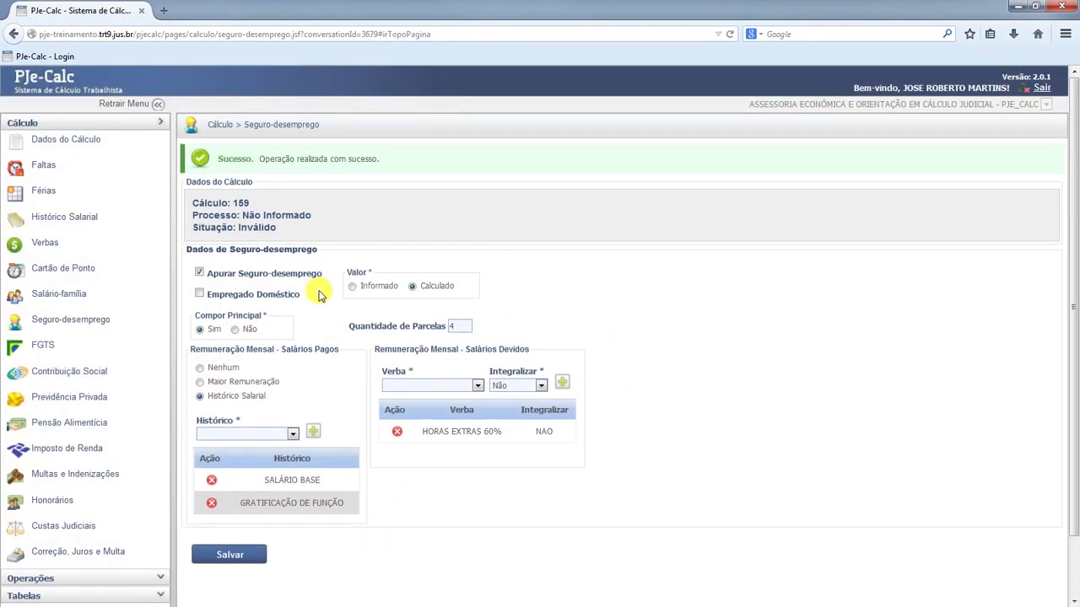
Try the Empregado Doméstico option for Seguro-desemprego, and reload the page without saving.
click(200, 294)
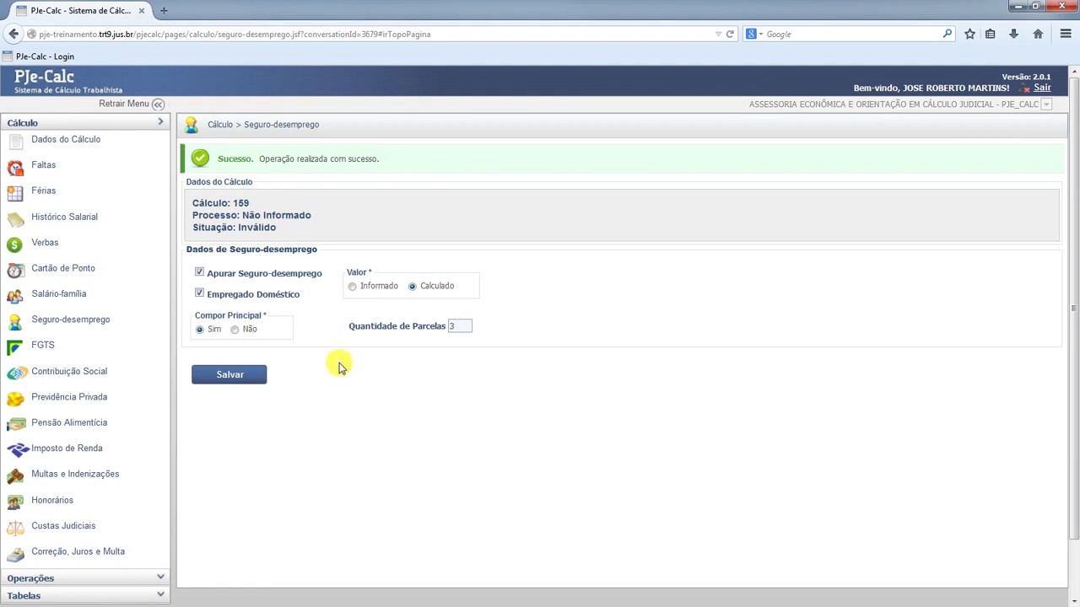
click(71, 321)
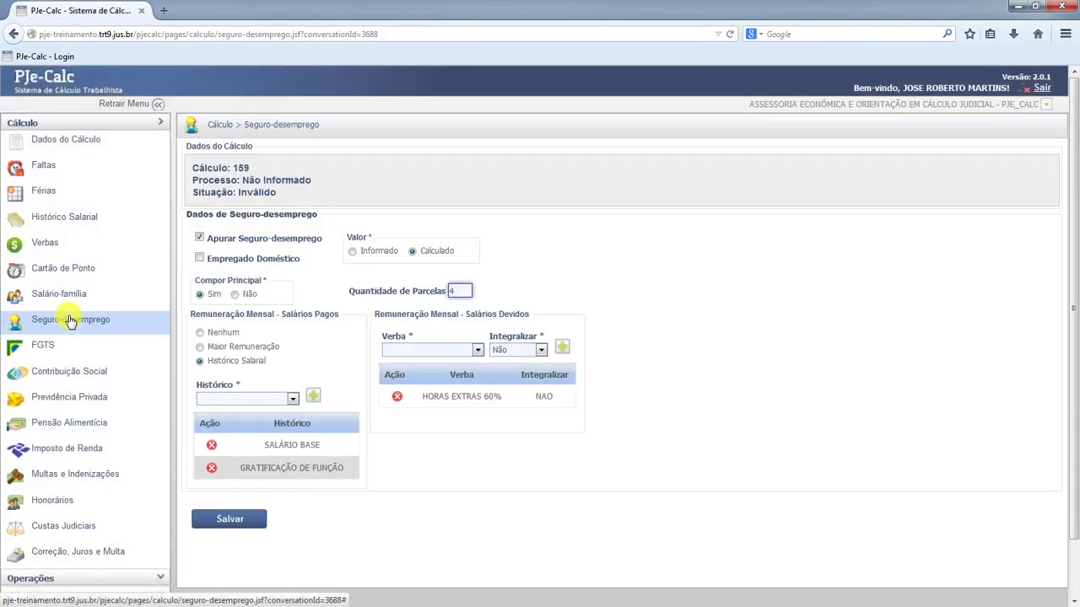